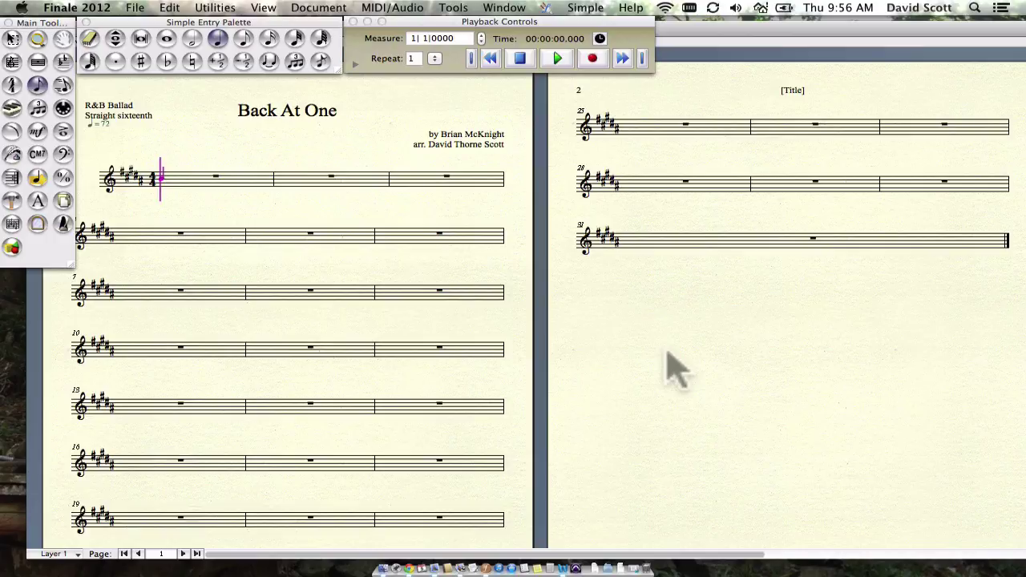
- Fill measures 1–4 with quarter notes and start a B chord symbol above measure 1
{"action": "key", "text": "g"}
{"action": "key", "text": "g"}
{"action": "key", "text": "g"}
{"action": "key", "text": "g"}
{"action": "key", "text": "g"}
{"action": "key", "text": "g"}
{"action": "key", "text": "g"}
{"action": "key", "text": "g"}
{"action": "key", "text": "g"}
{"action": "key", "text": "g"}
{"action": "key", "text": "g"}
{"action": "key", "text": "g"}
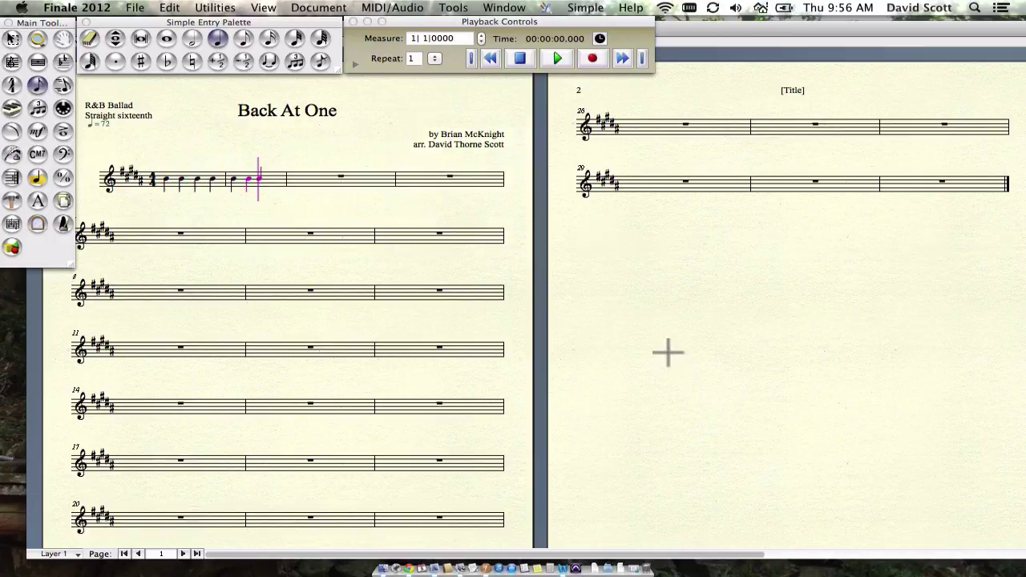
{"action": "key", "text": "g"}
{"action": "key", "text": "g"}
{"action": "key", "text": "g"}
{"action": "key", "text": "g"}
{"action": "key", "text": "g"}
{"action": "key", "text": "g"}
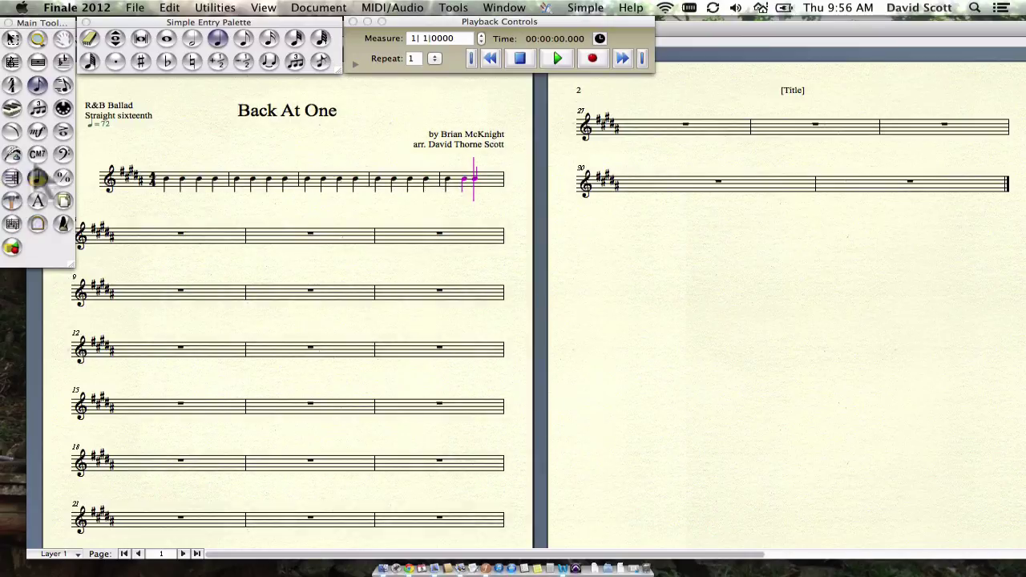
{"action": "left_click", "coordinate": [37, 154]}
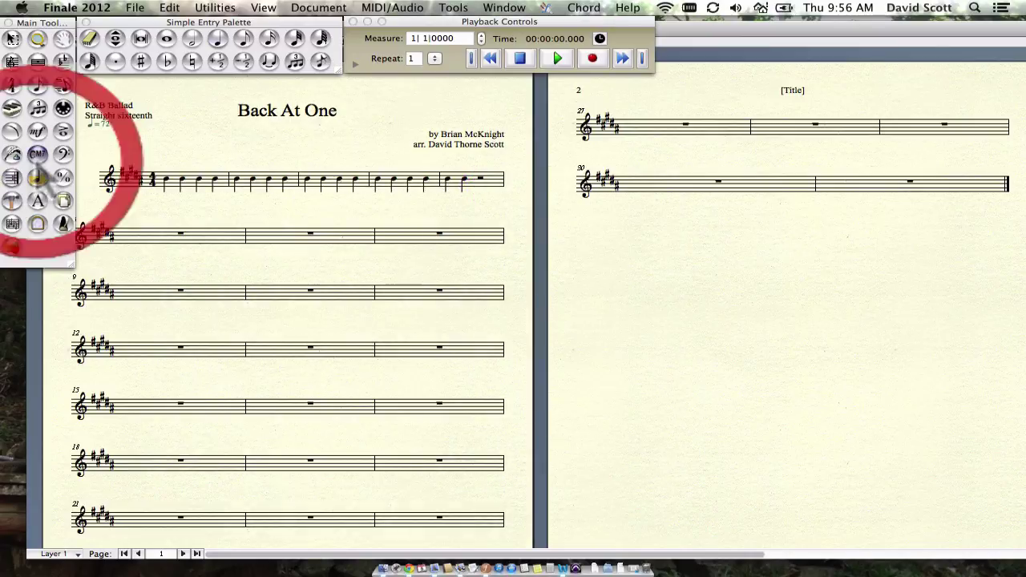
{"action": "left_click", "coordinate": [161, 166]}
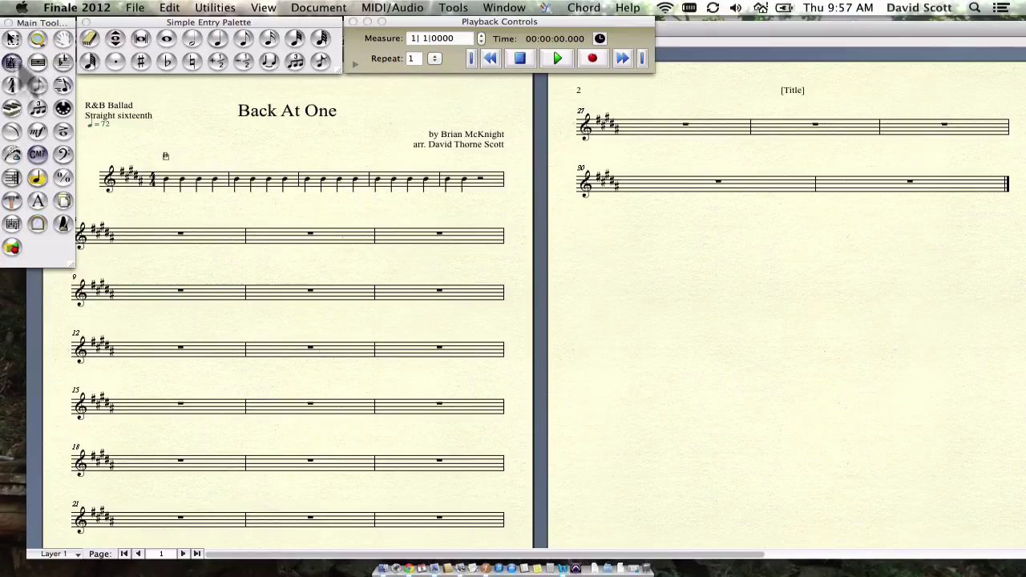
- Apply the 01. Slash Notation staff style to measures 1–4
{"action": "left_click", "coordinate": [12, 61]}
{"action": "left_click", "coordinate": [193, 183]}
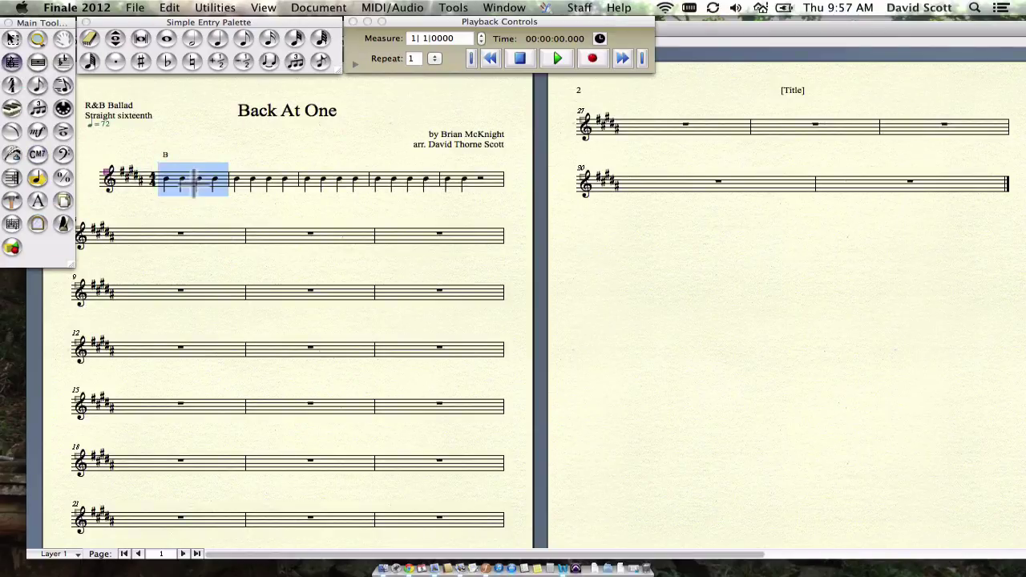
{"action": "left_click", "coordinate": [411, 181], "text": "shift"}
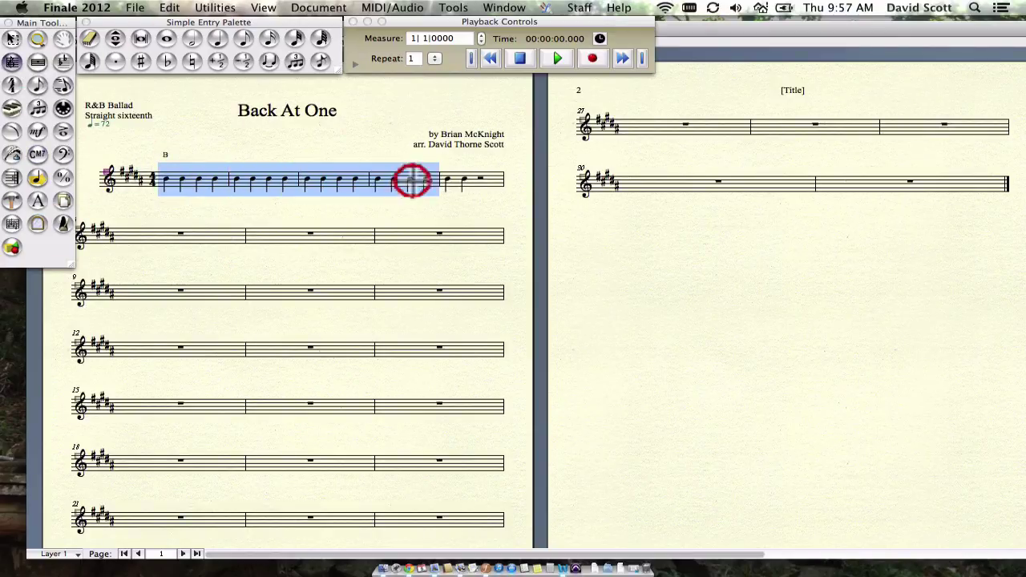
{"action": "right_click", "coordinate": [343, 185]}
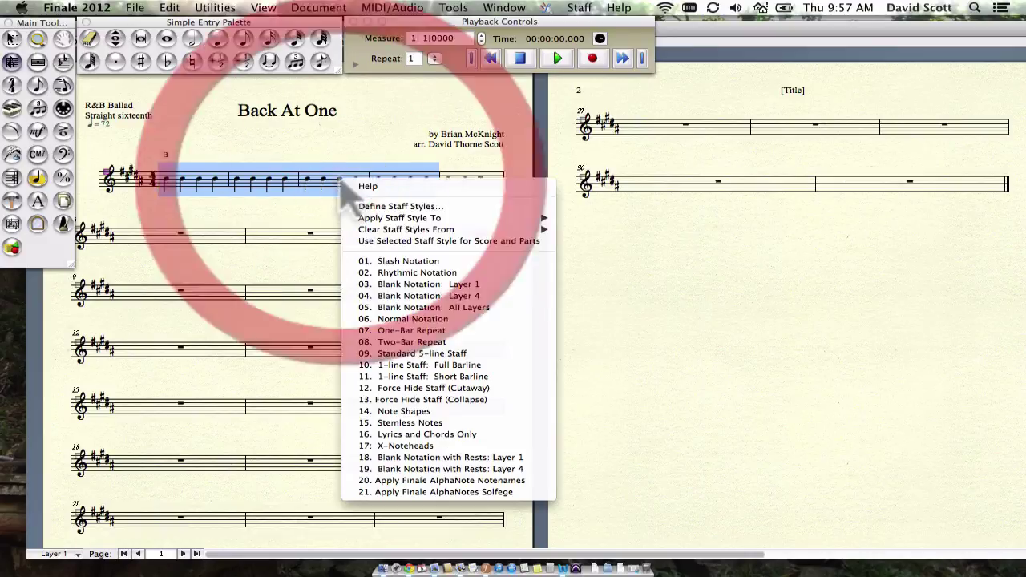
{"action": "left_click", "coordinate": [405, 261]}
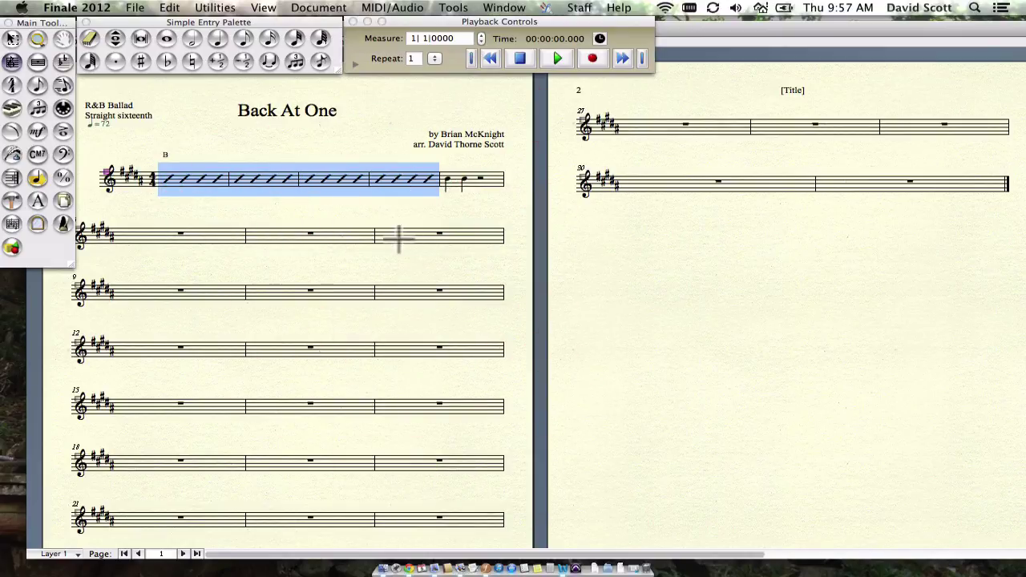
- Delete the filler quarter notes back to the start of measure 1
{"action": "left_click", "coordinate": [244, 39]}
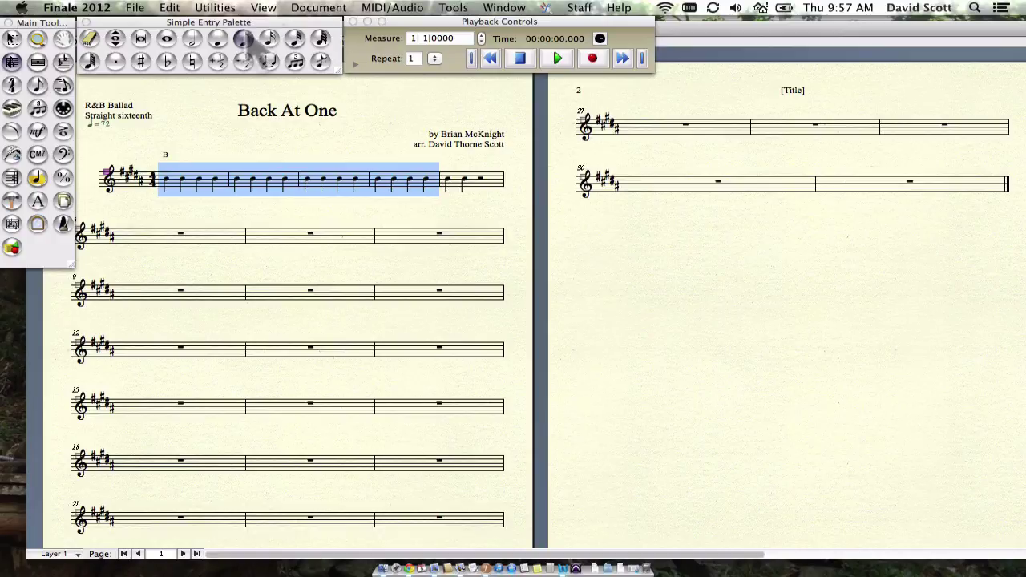
{"action": "left_click", "coordinate": [245, 40]}
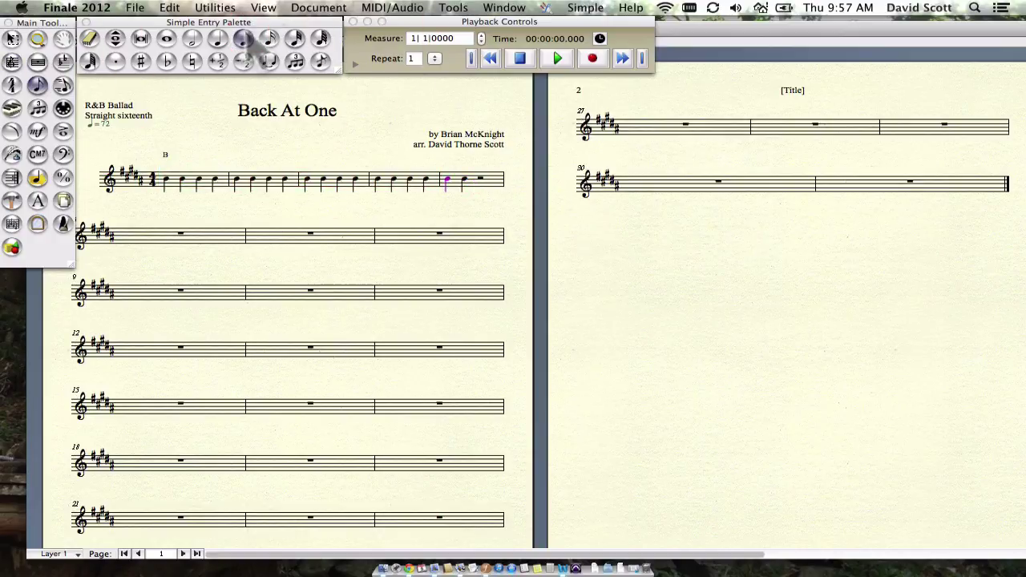
{"action": "key", "text": "Right"}
{"action": "key", "text": "BackSpace"}
{"action": "key", "text": "BackSpace"}
{"action": "key", "text": "BackSpace"}
{"action": "key", "text": "BackSpace"}
{"action": "key", "text": "BackSpace"}
{"action": "key", "text": "BackSpace"}
{"action": "key", "text": "BackSpace"}
{"action": "key", "text": "BackSpace"}
{"action": "key", "text": "BackSpace"}
{"action": "key", "text": "BackSpace"}
{"action": "key", "text": "BackSpace"}
{"action": "key", "text": "BackSpace"}
{"action": "key", "text": "BackSpace"}
{"action": "key", "text": "BackSpace"}
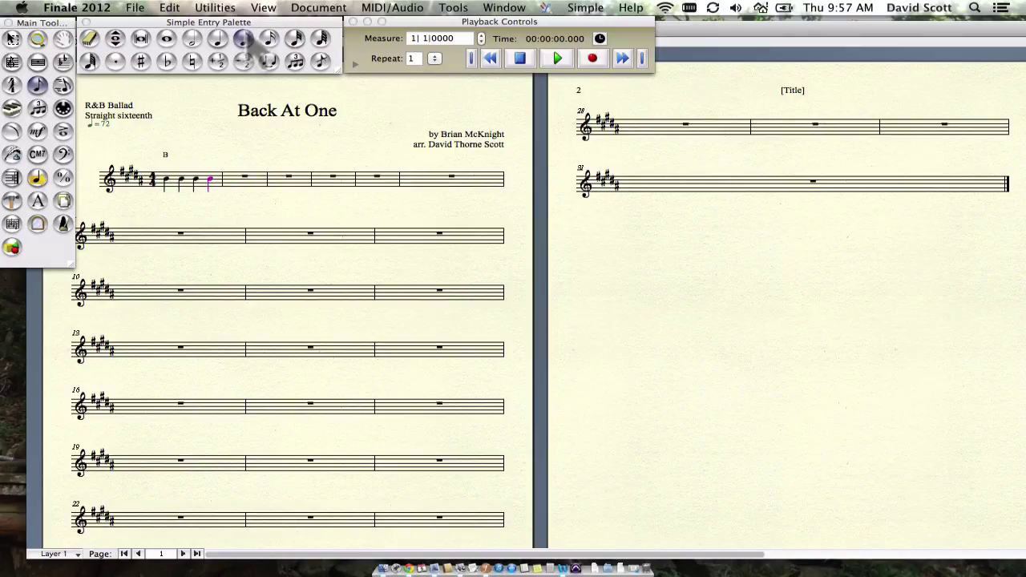
{"action": "key", "text": "BackSpace"}
{"action": "key", "text": "BackSpace"}
{"action": "key", "text": "BackSpace"}
{"action": "key", "text": "BackSpace"}
- Enter measure 1's rhythm: quarter note, eighth rest, tied eighths, then a quarter note
{"action": "left_click", "coordinate": [245, 38]}
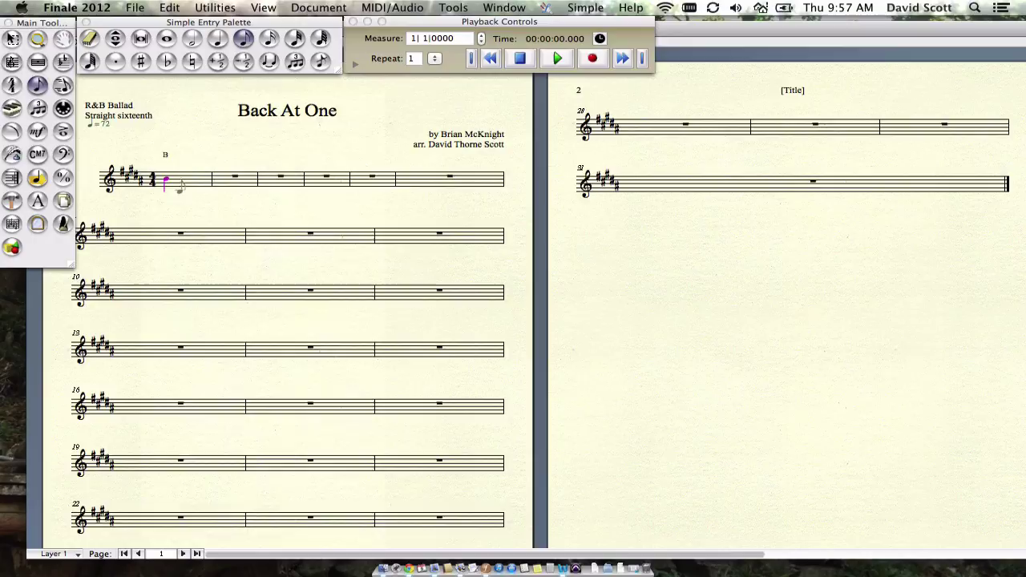
{"action": "left_click", "coordinate": [181, 172]}
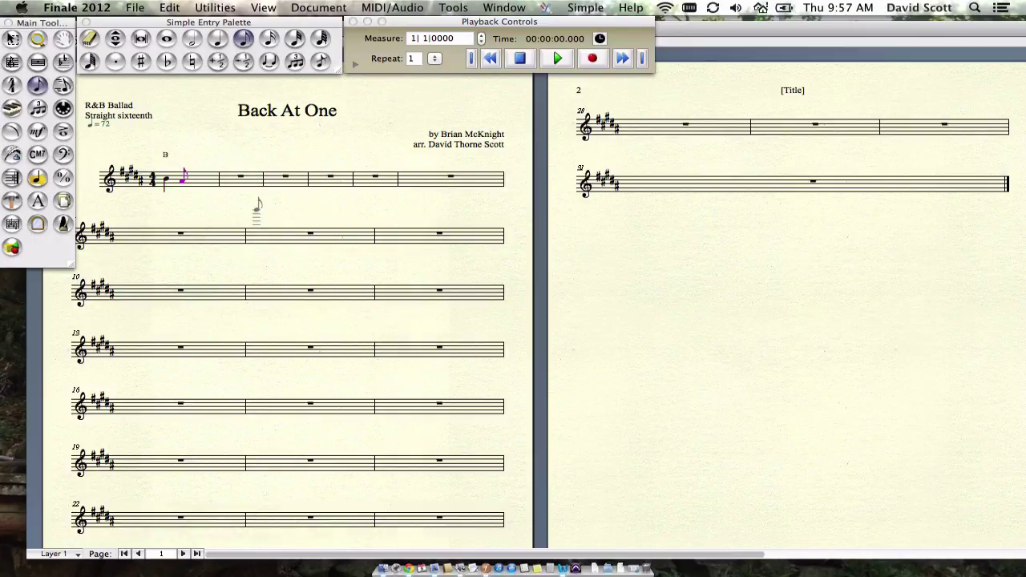
{"action": "key", "text": "r"}
{"action": "left_click", "coordinate": [190, 182]}
{"action": "left_click", "coordinate": [218, 41]}
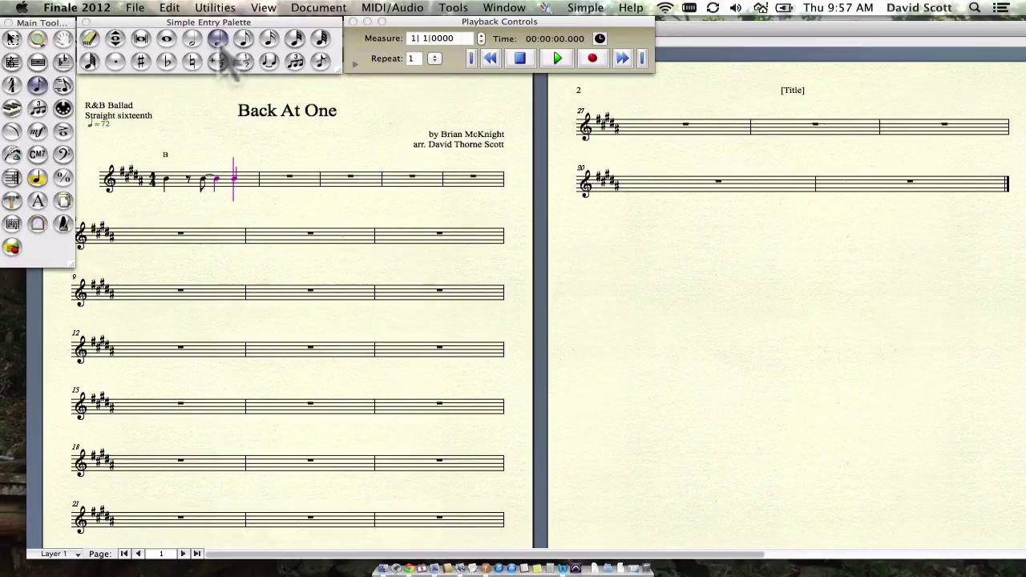
{"action": "key", "text": "g"}
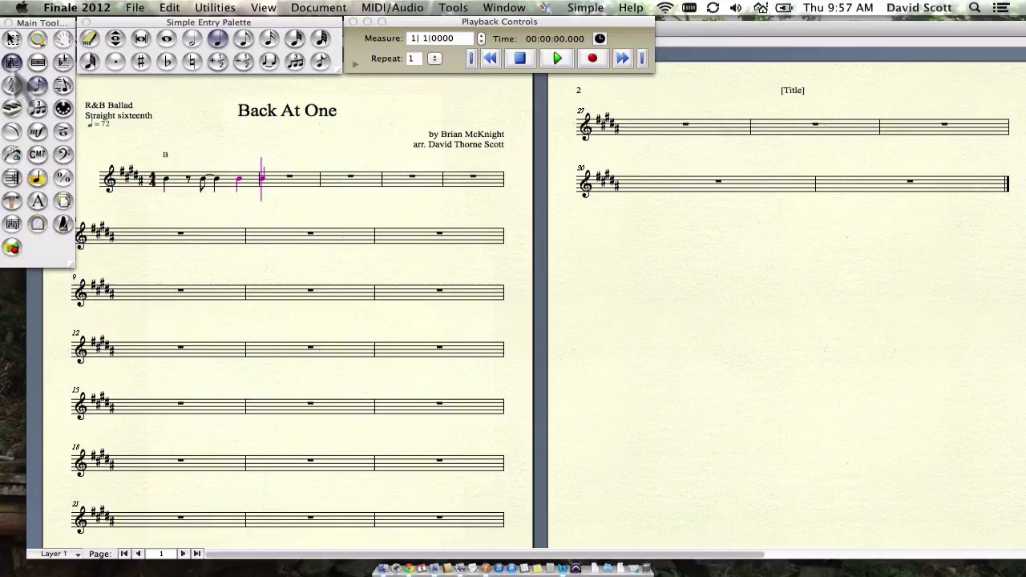
- Apply 01. Slash Notation to the first beat of measure 1
{"action": "left_click", "coordinate": [12, 62]}
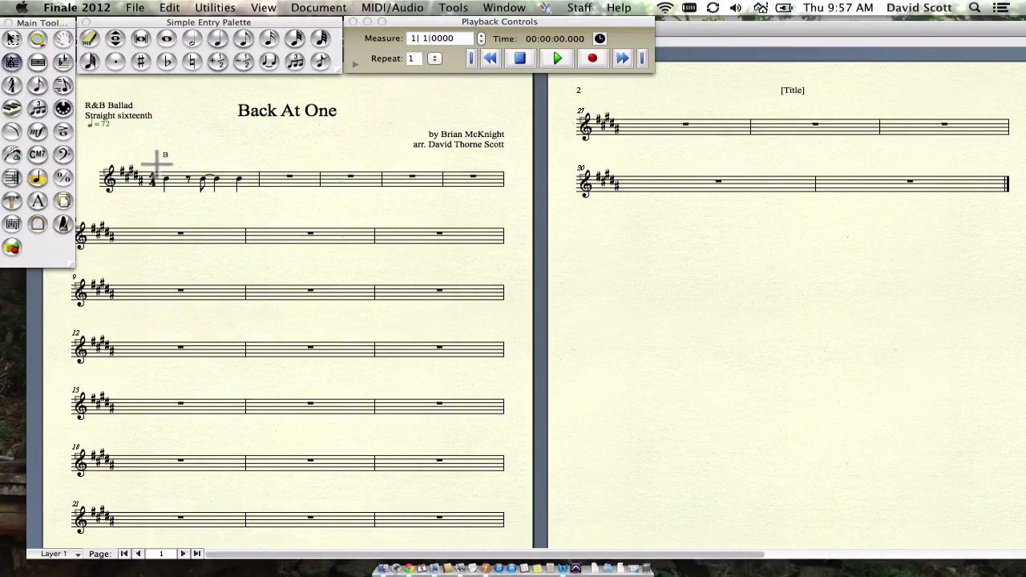
{"action": "left_click_drag", "start_coordinate": [156, 163], "coordinate": [183, 201]}
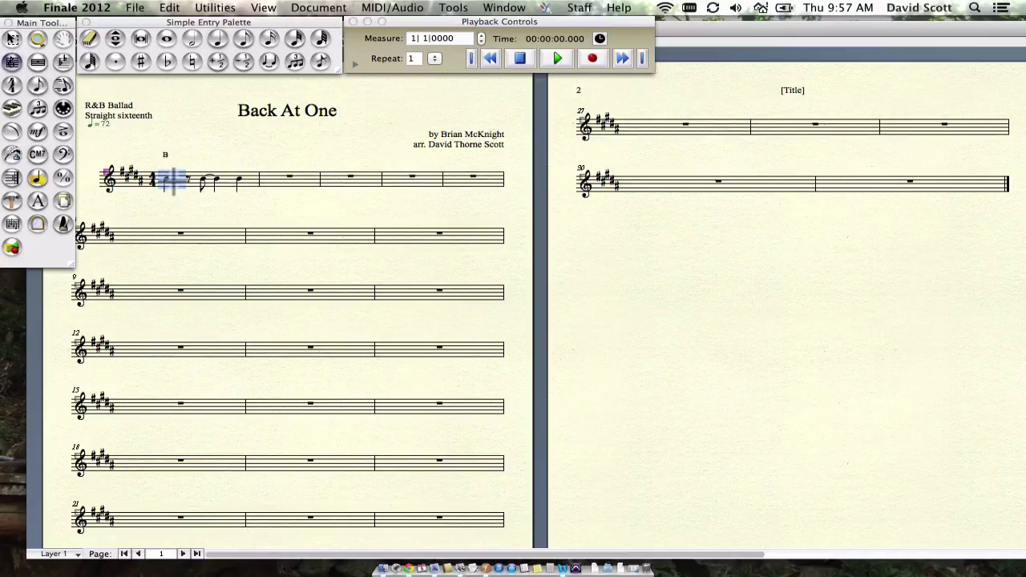
{"action": "right_click", "coordinate": [173, 181]}
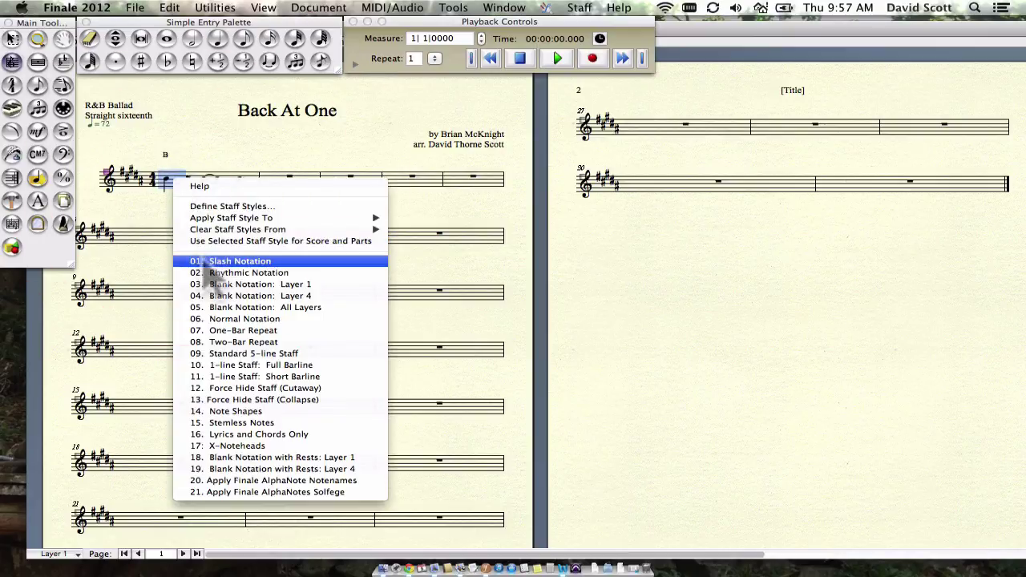
{"action": "left_click", "coordinate": [210, 263]}
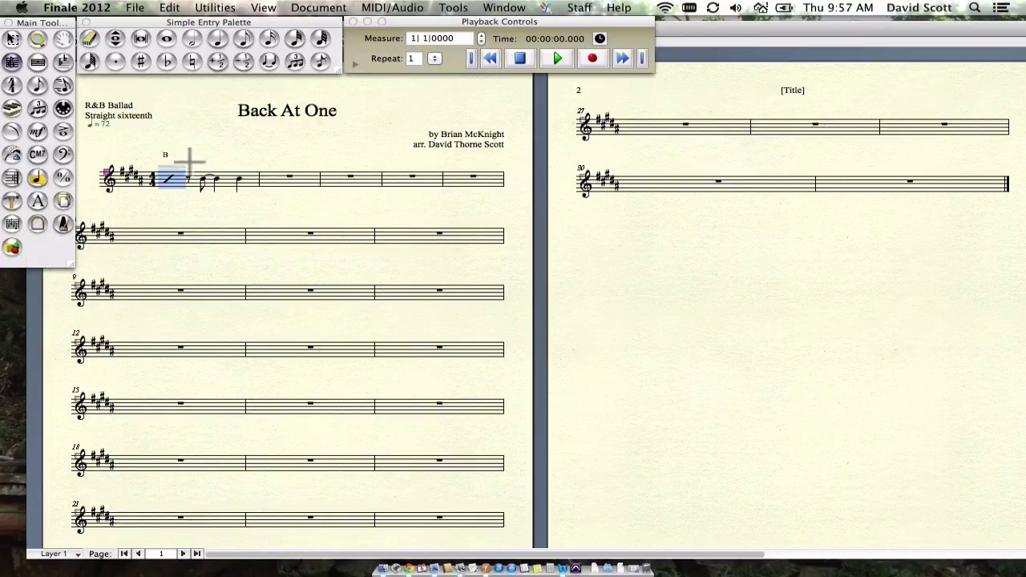
- Apply 02. Rhythmic Notation to beat two's tied figure and to beats three and four
{"action": "left_click_drag", "start_coordinate": [186, 159], "coordinate": [212, 205]}
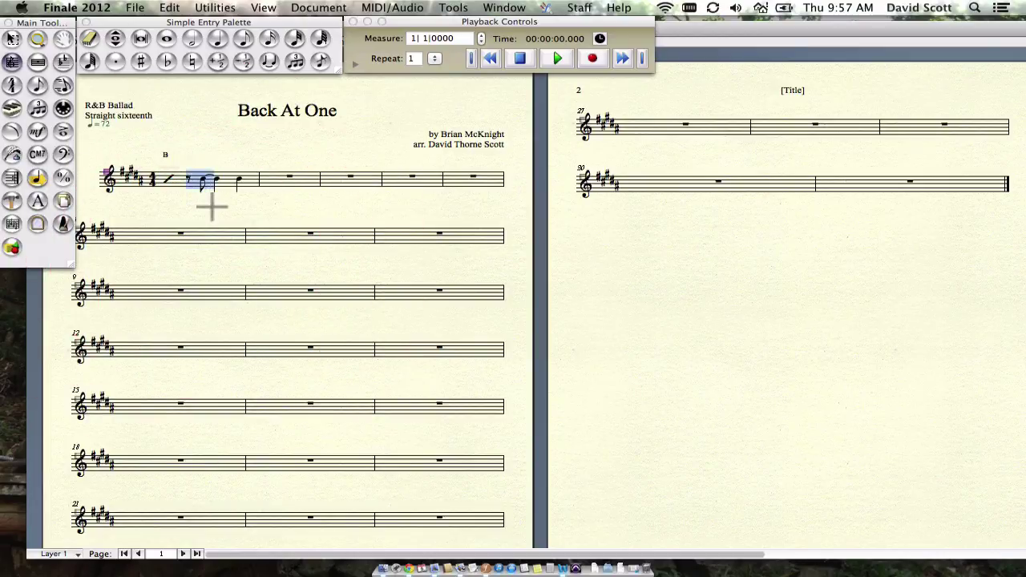
{"action": "right_click", "coordinate": [201, 178]}
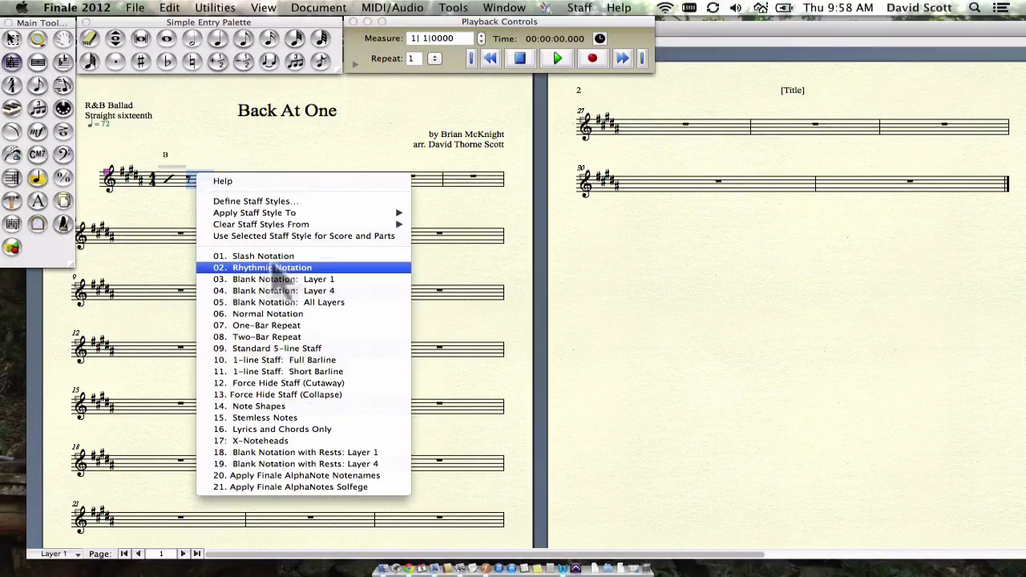
{"action": "left_click", "coordinate": [233, 266]}
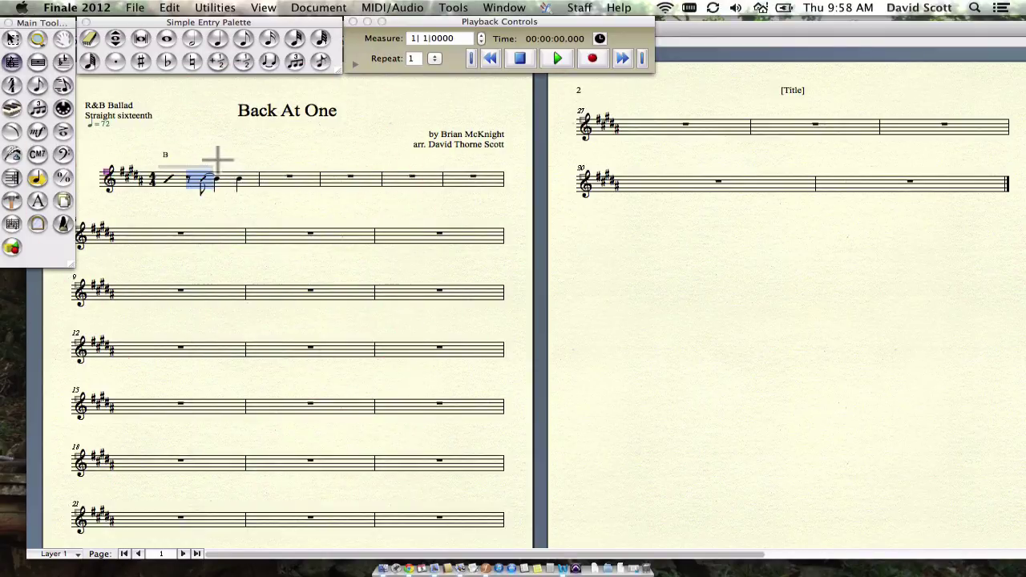
{"action": "left_click_drag", "start_coordinate": [215, 159], "coordinate": [257, 202]}
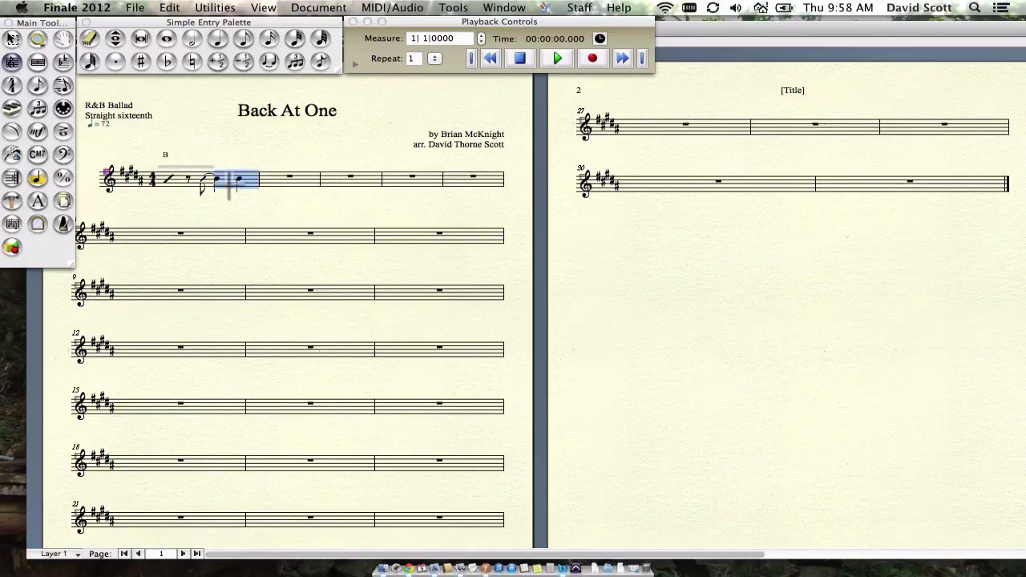
{"action": "right_click", "coordinate": [231, 176]}
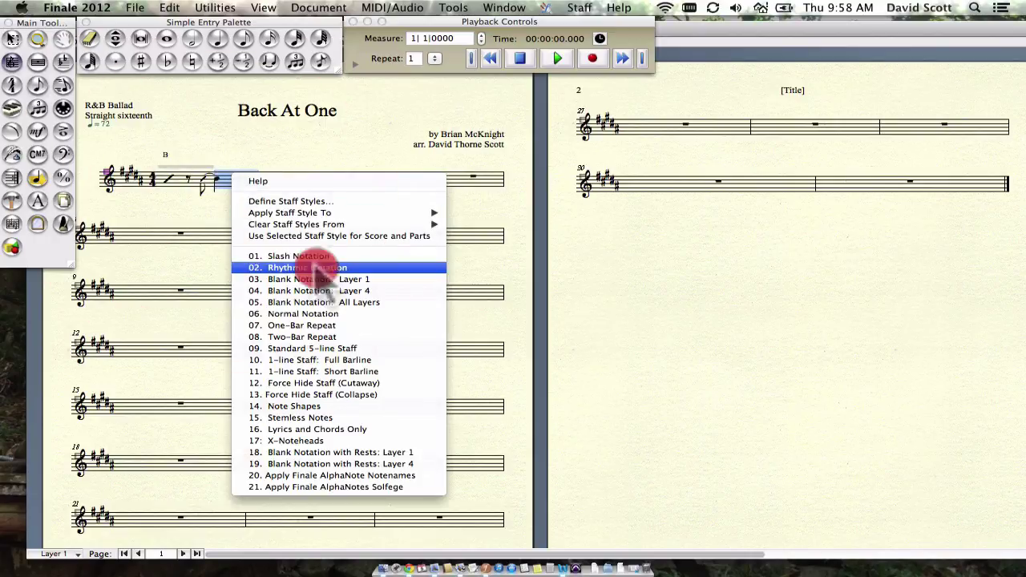
{"action": "left_click", "coordinate": [323, 269]}
- Undo the rhythmic notation on beats 3–4 and reapply 01. Slash Notation there
{"action": "left_click", "coordinate": [13, 39]}
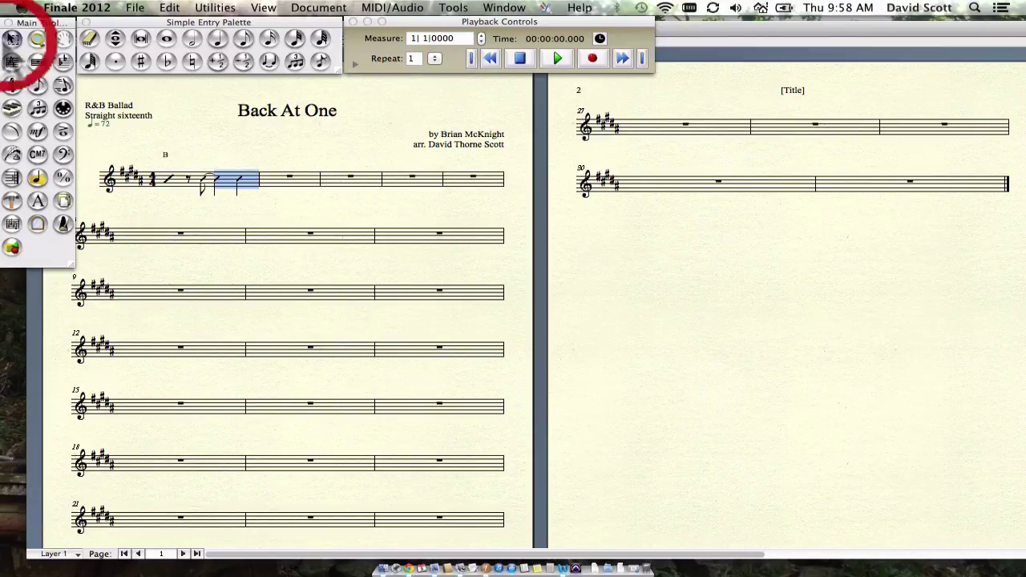
{"action": "key", "text": "super+c"}
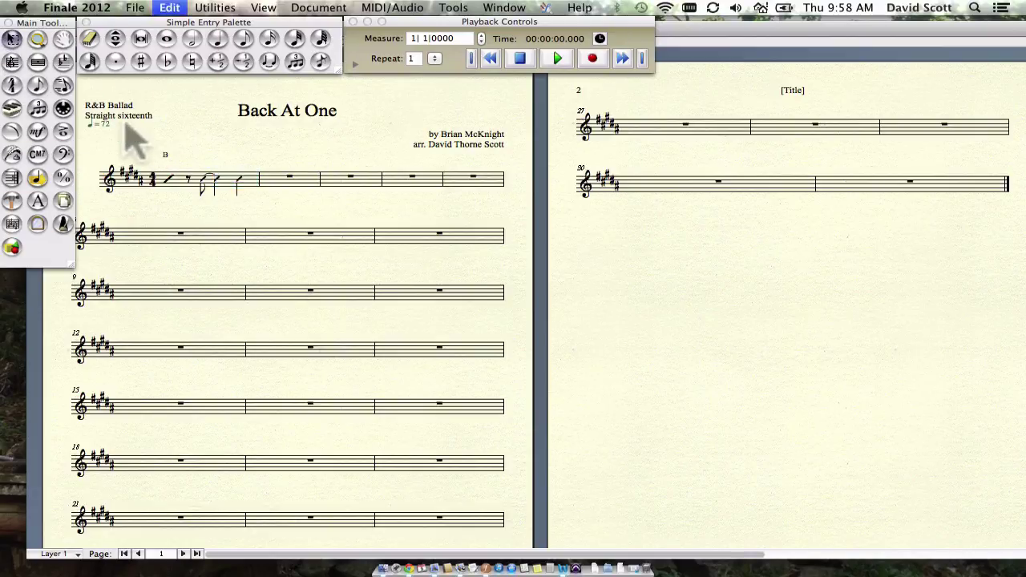
{"action": "right_click", "coordinate": [233, 181]}
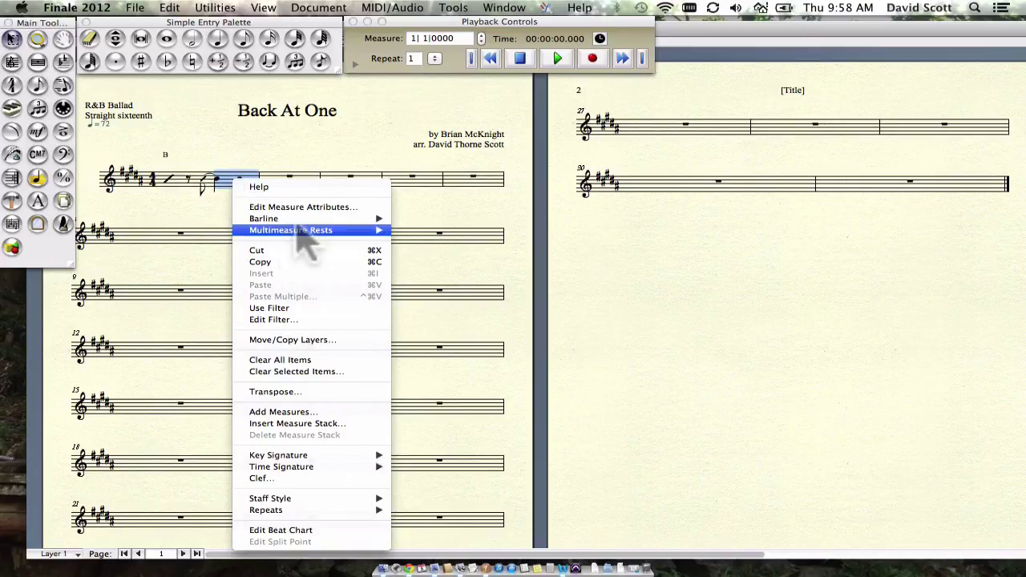
{"action": "left_click", "coordinate": [325, 158]}
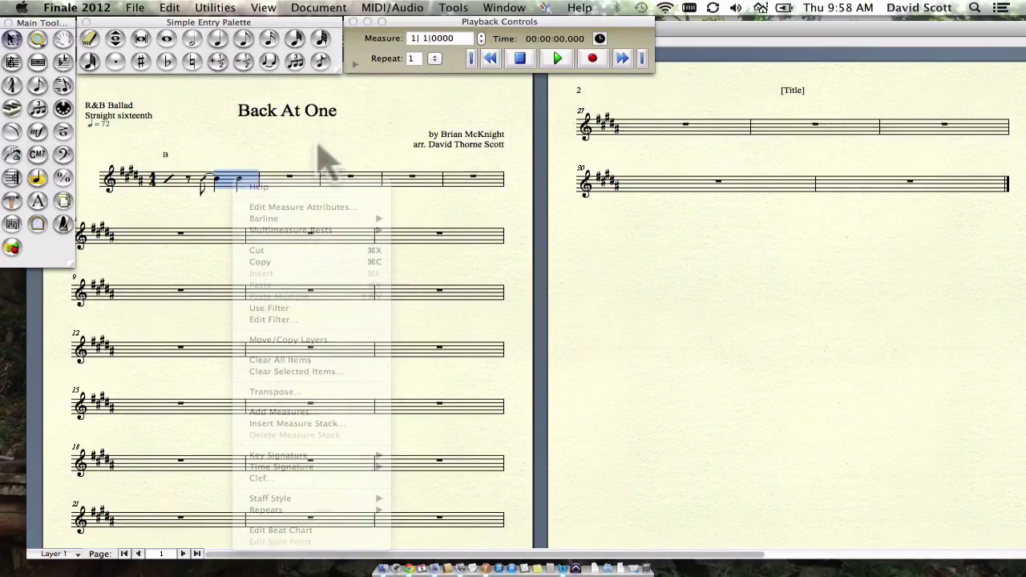
{"action": "left_click", "coordinate": [12, 62]}
{"action": "right_click", "coordinate": [235, 178]}
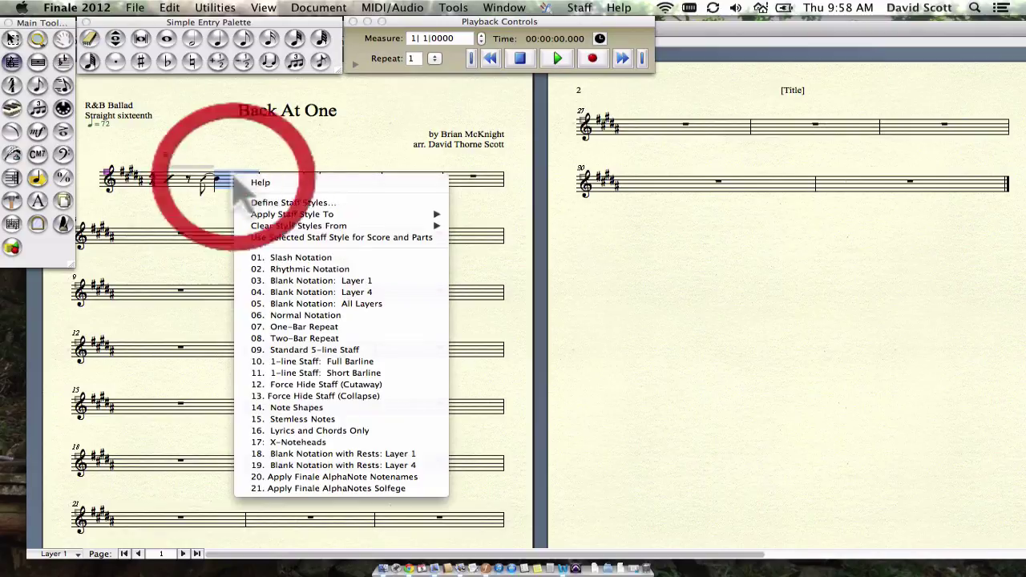
{"action": "left_click", "coordinate": [301, 261]}
{"action": "left_click", "coordinate": [247, 222]}
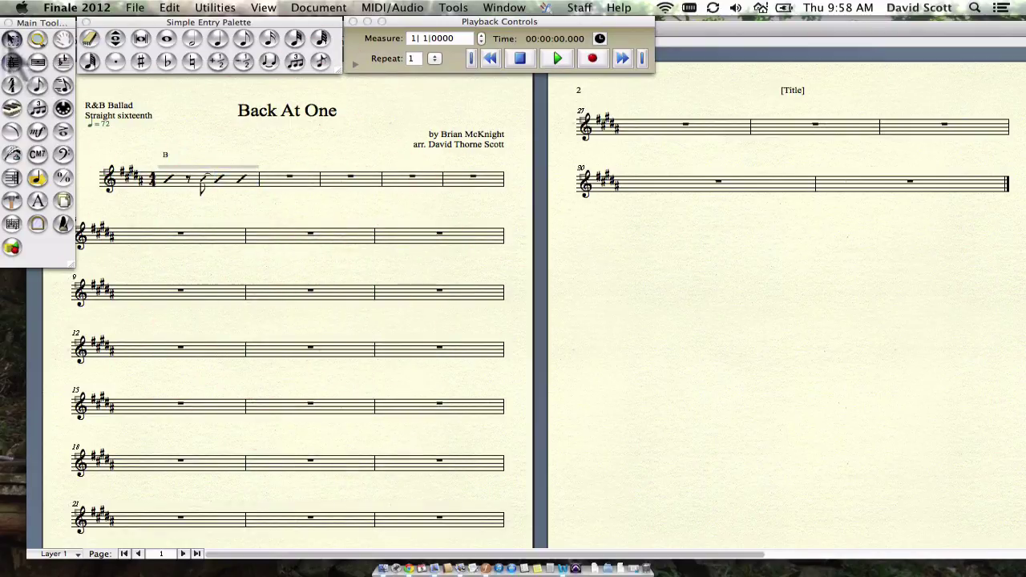
- Select the finished measure 1 with the Selection tool
{"action": "left_click", "coordinate": [12, 39]}
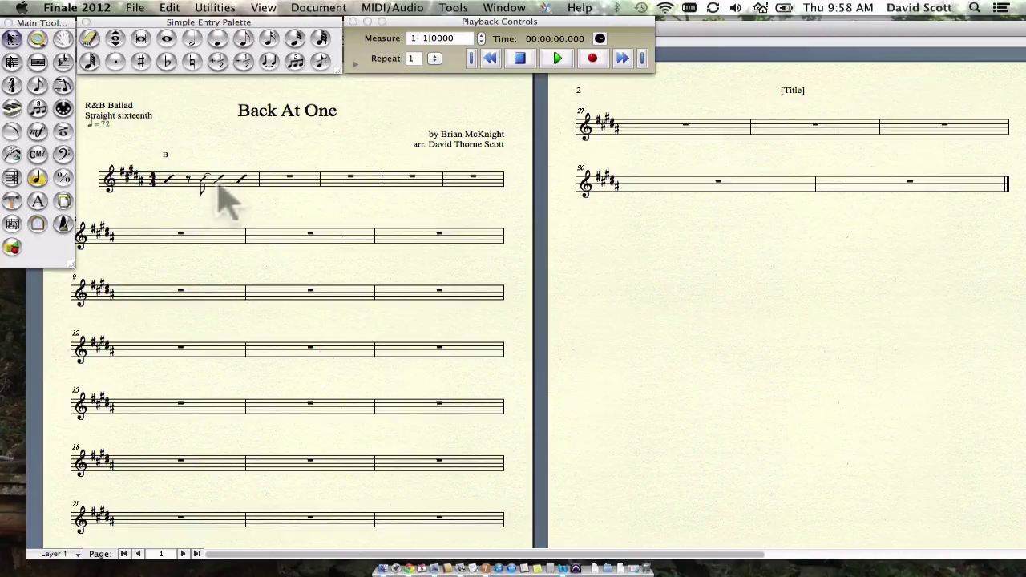
{"action": "left_click", "coordinate": [173, 183]}
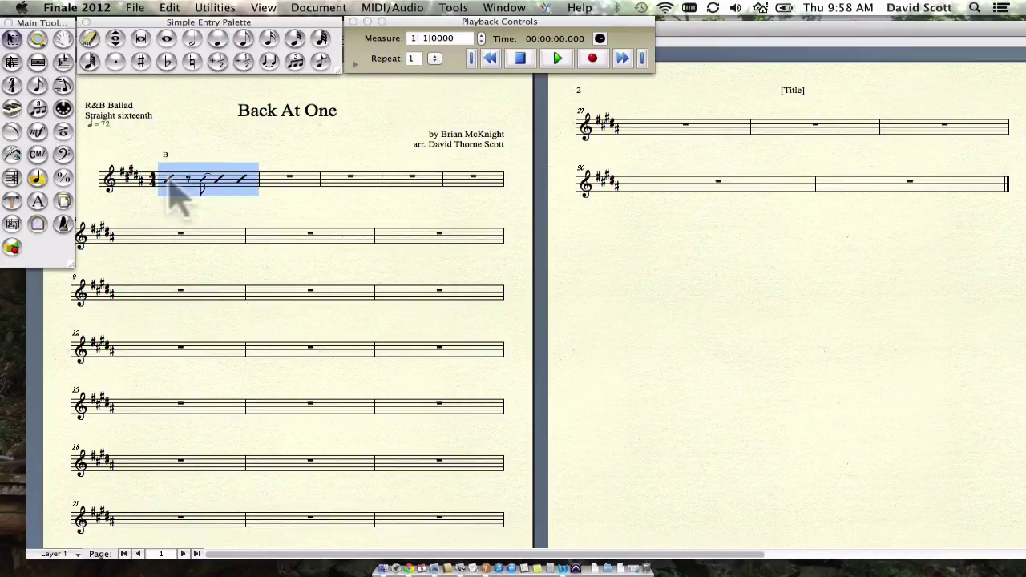
- Copy measure 1's slash figure and B chord into measures 2 and 3
{"action": "left_click", "coordinate": [276, 191], "text": "alt"}
{"action": "key", "text": "Right"}
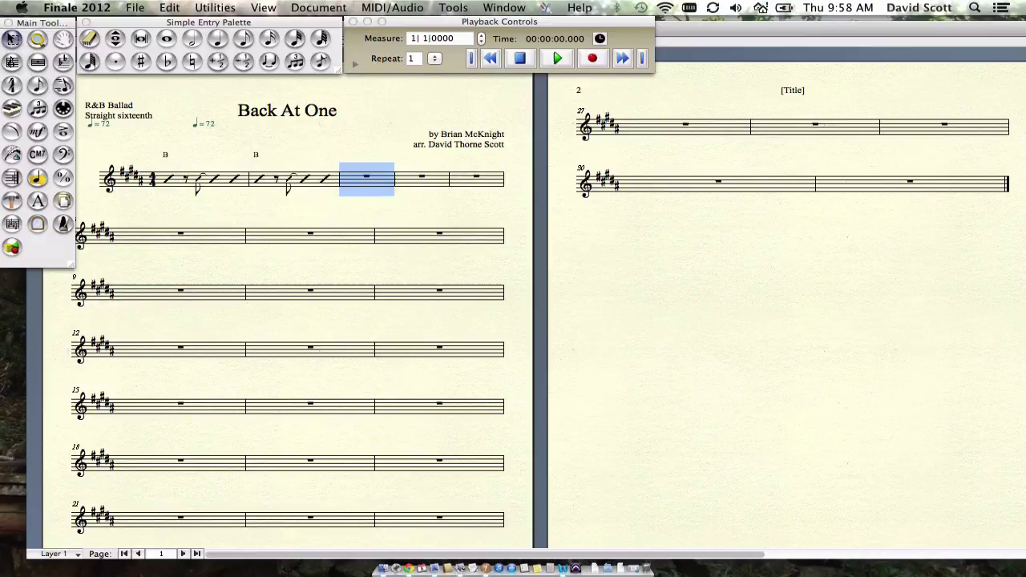
{"action": "left_click", "coordinate": [348, 177], "text": "alt"}
{"action": "left_click", "coordinate": [37, 157]}
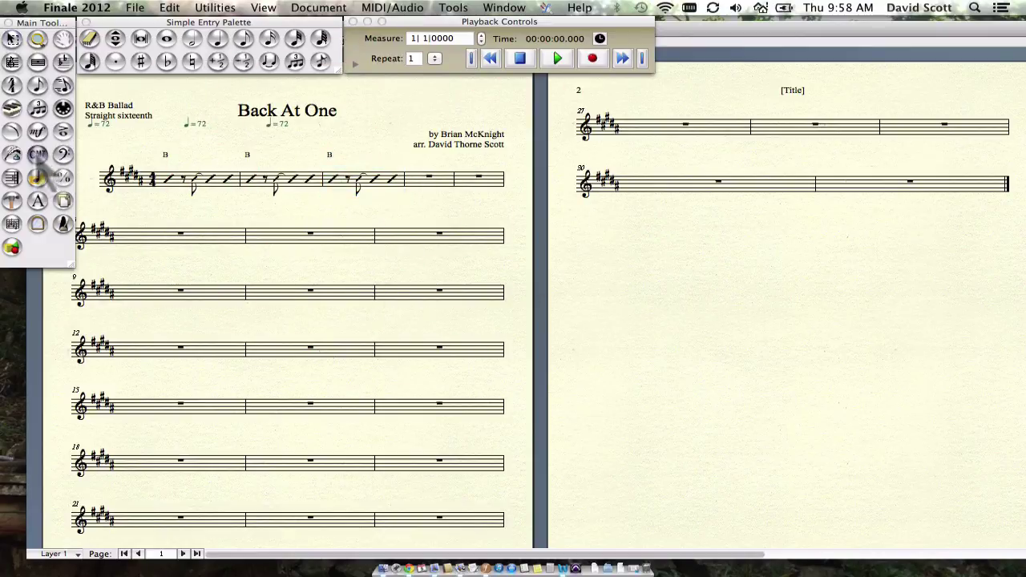
{"action": "left_click", "coordinate": [247, 163]}
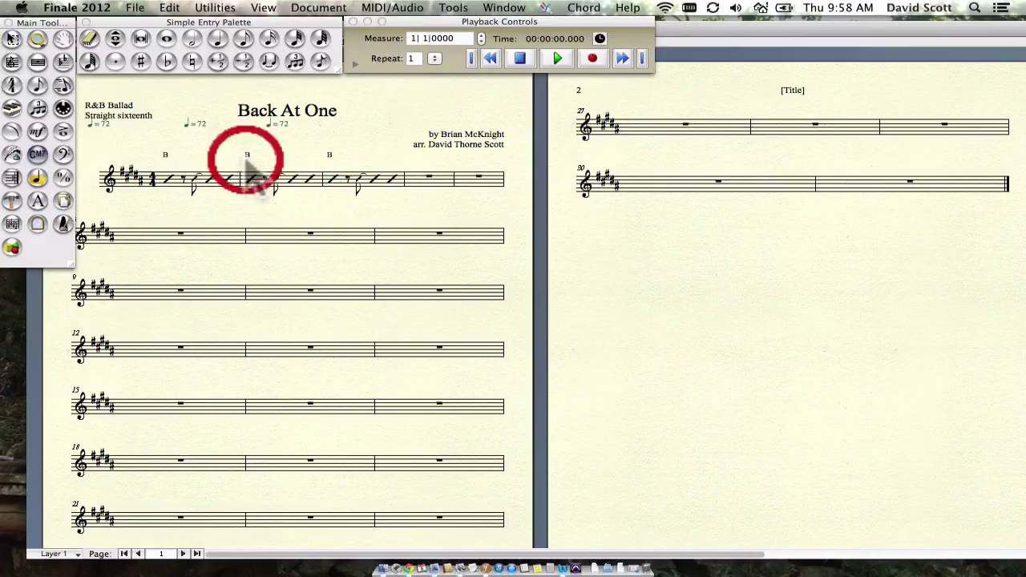